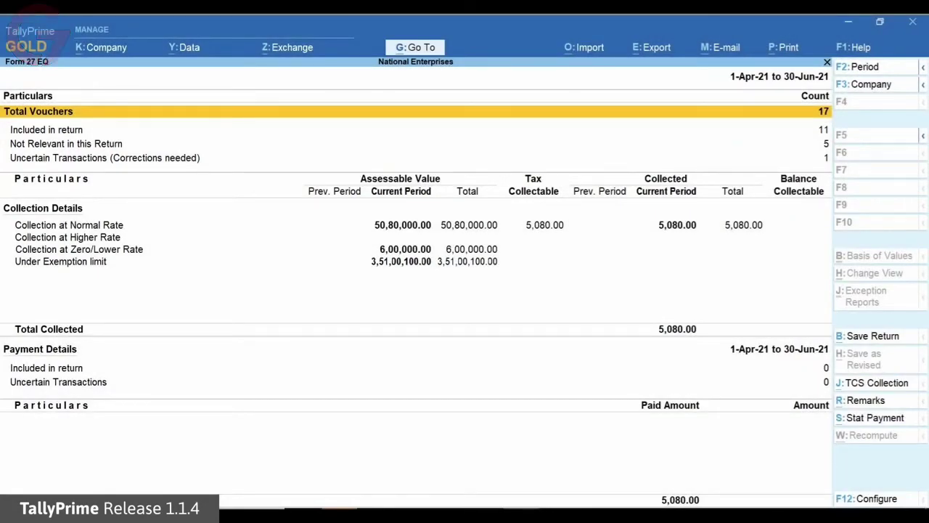
# Review the voucher breakdowns for Included in return and Not Relevant in this Return in Form 27 EQ
pyautogui.press('Down')
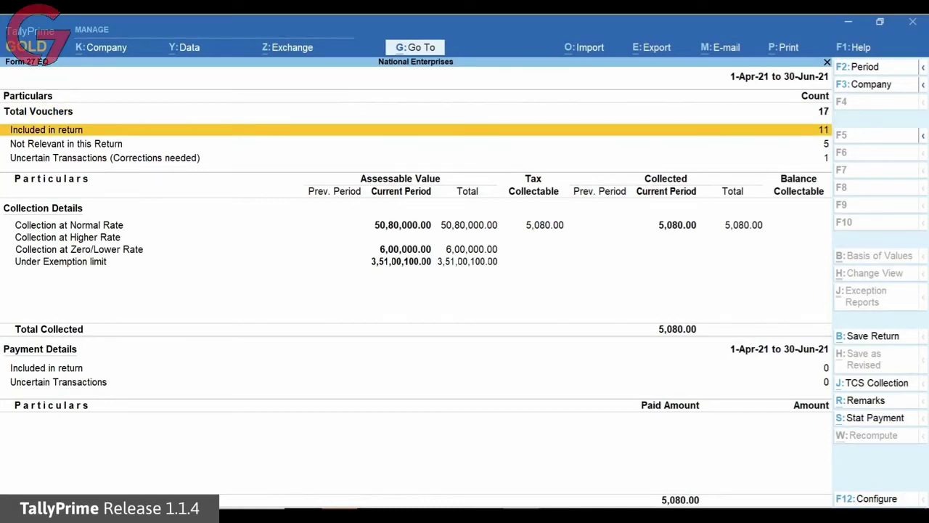
pyautogui.press('Return')
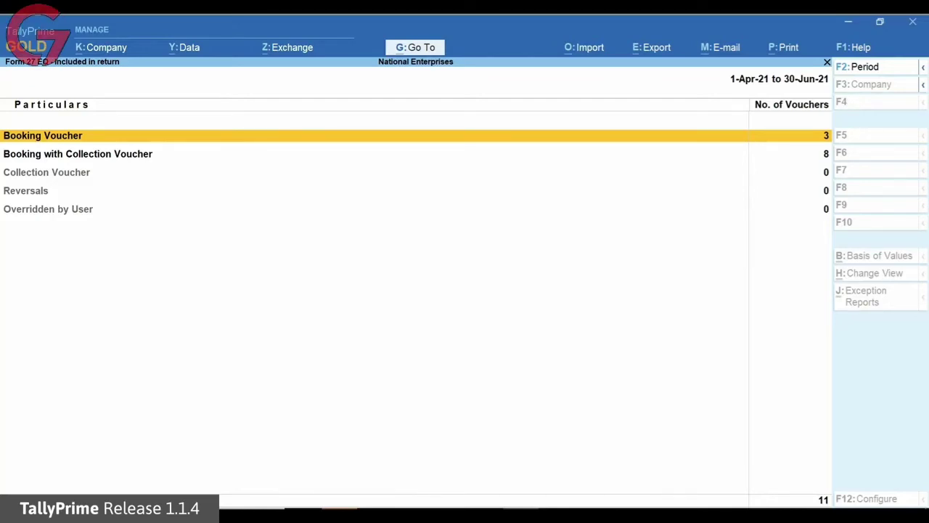
pyautogui.press('Escape')
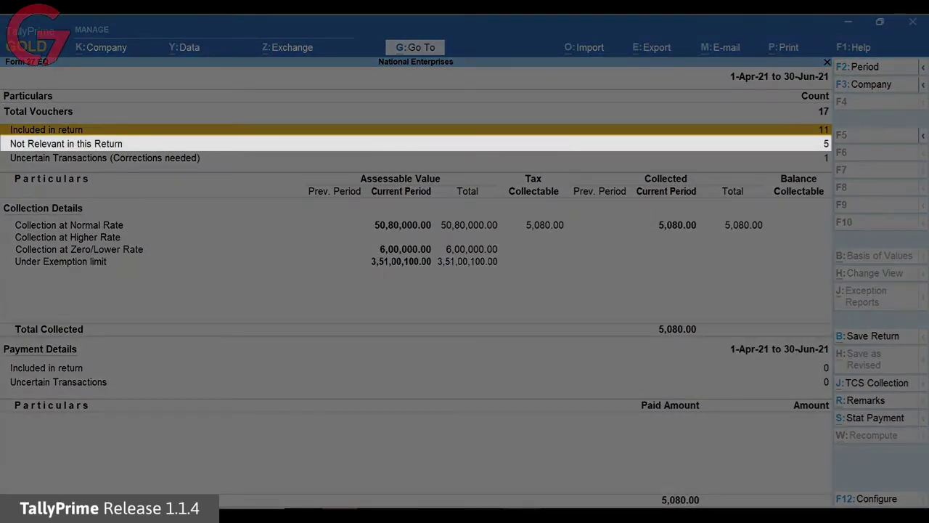
pyautogui.click(66, 144)
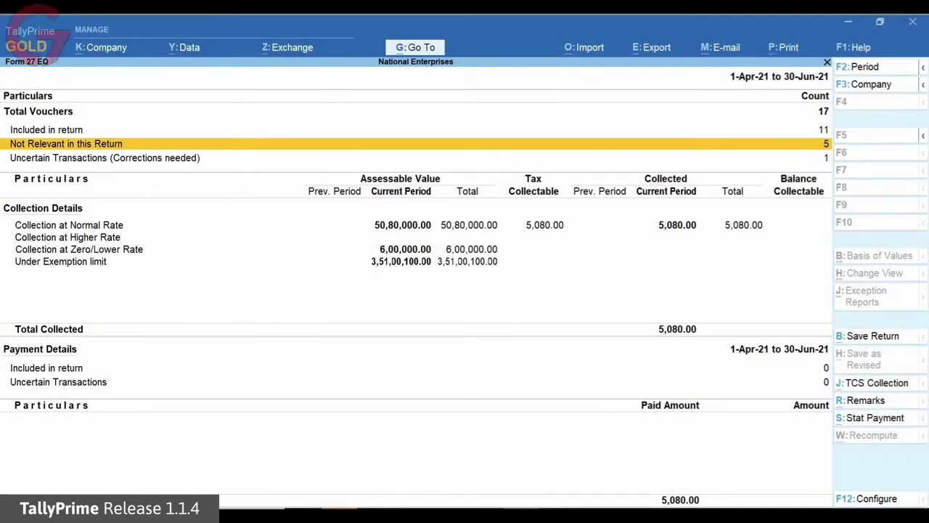
pyautogui.press('Return')
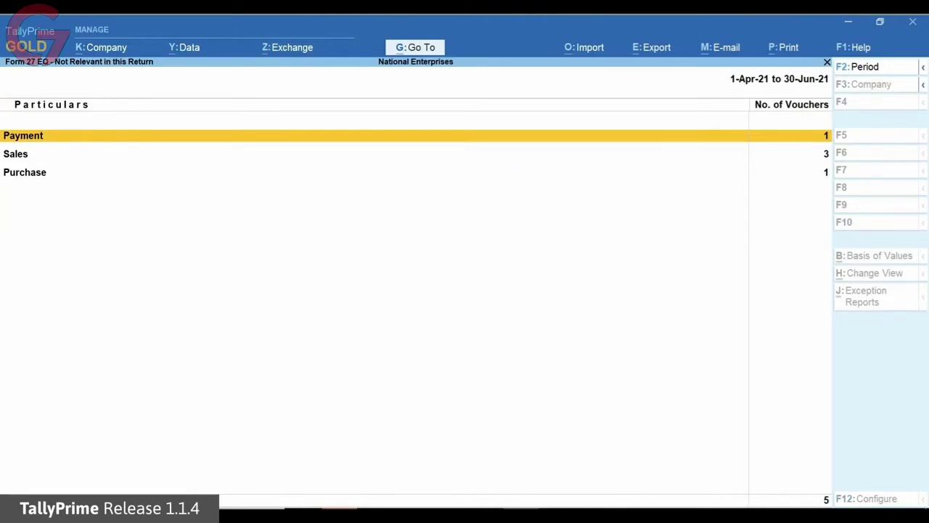
pyautogui.press('Escape')
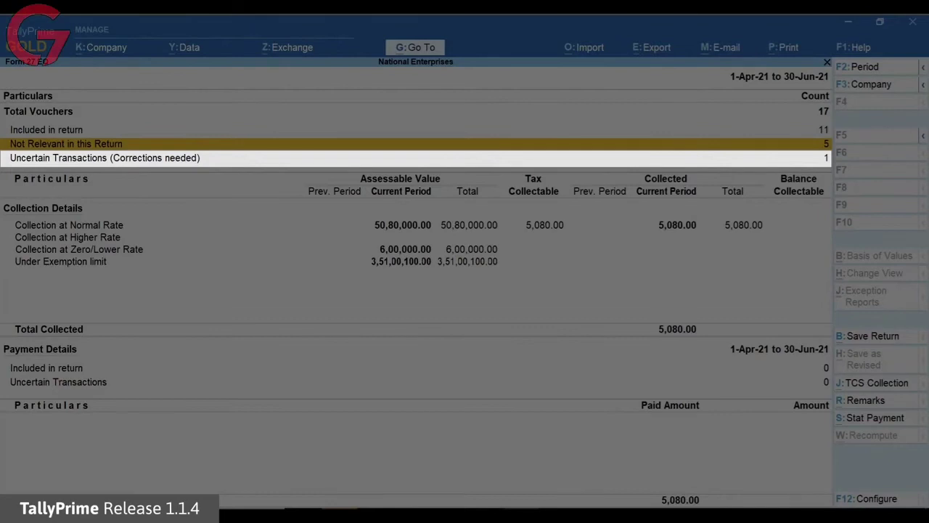
# Examine the Uncertain Transactions exceptions through to the challan details exception under Buyer Deductable TDS Entries
pyautogui.click(104, 158)
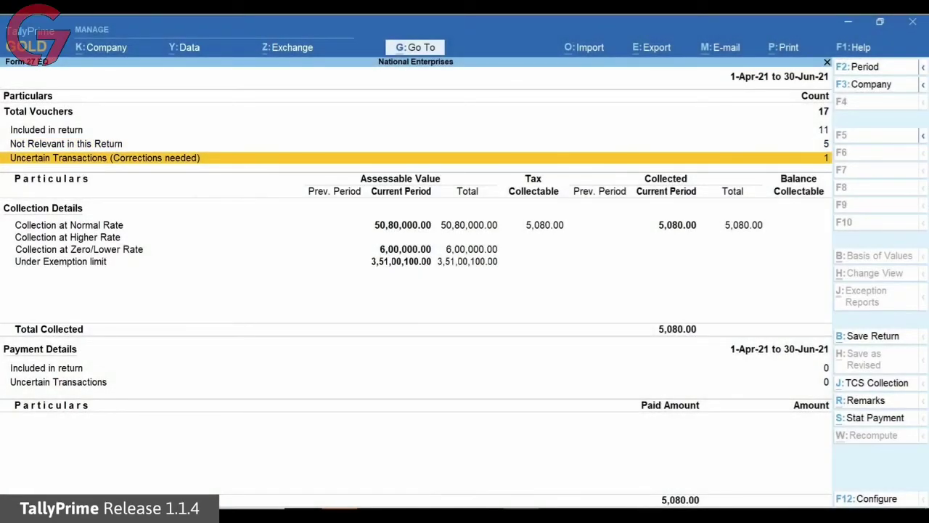
pyautogui.press('Return')
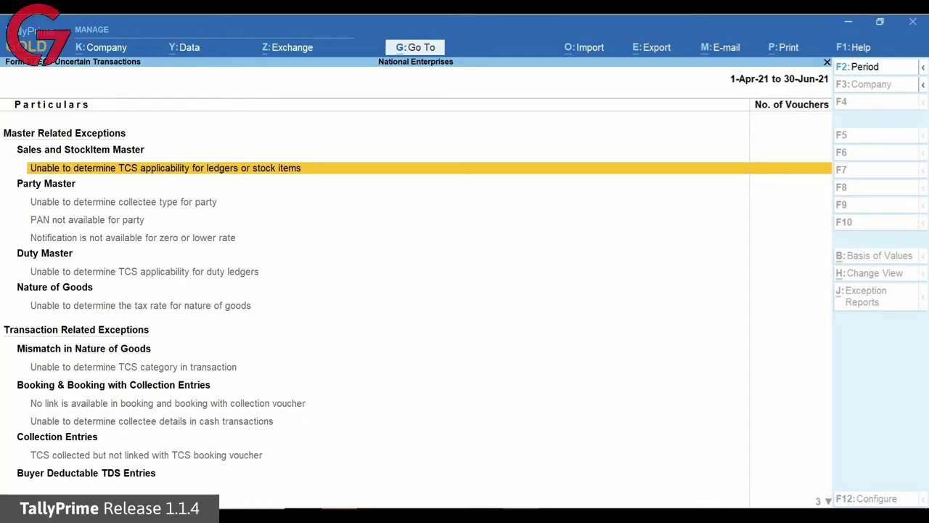
pyautogui.press('Down')
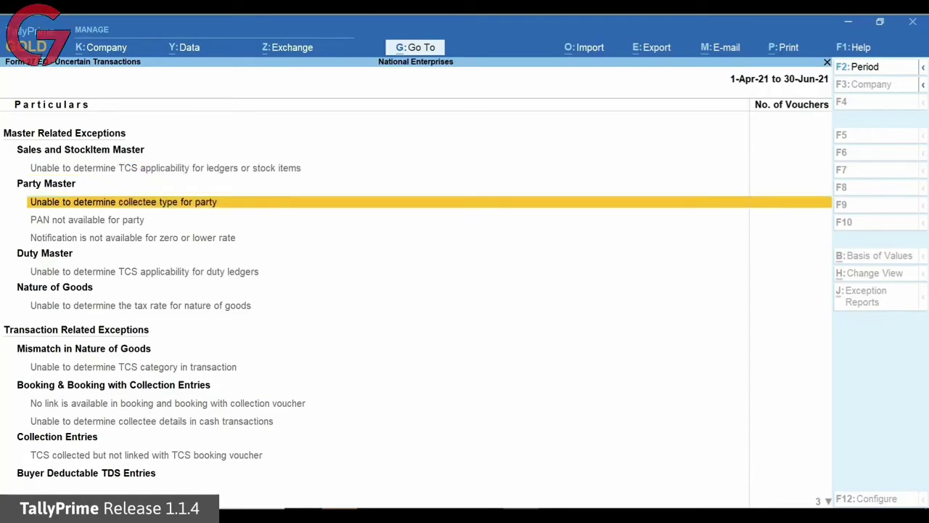
pyautogui.press('Down')
pyautogui.press('Down')
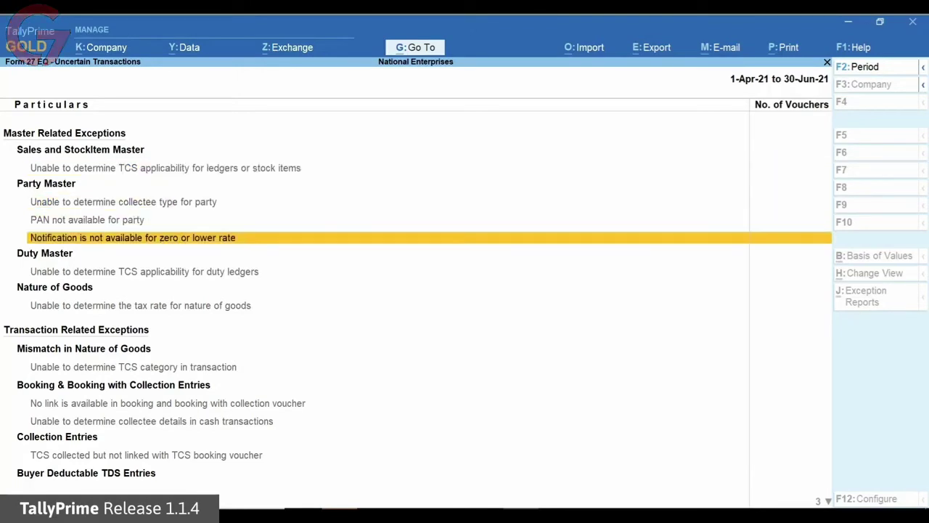
pyautogui.press('Down')
pyautogui.press('Down')
pyautogui.press('Down')
pyautogui.press('Down')
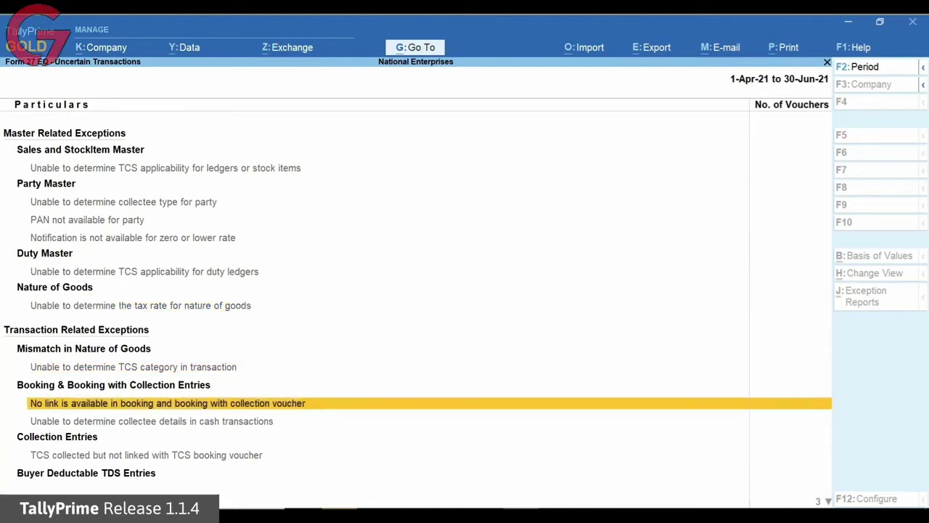
pyautogui.press('Down')
pyautogui.press('Down')
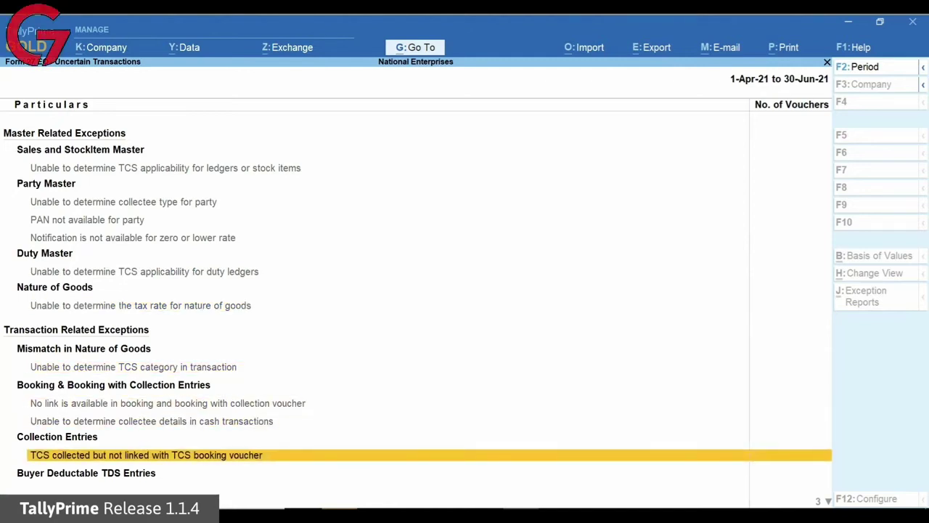
pyautogui.press('Down')
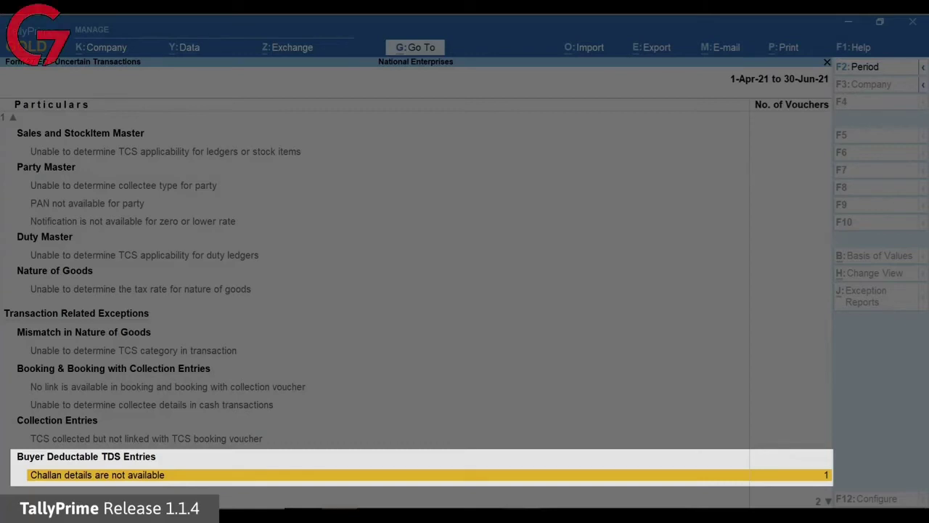
# Update the E-Retail Traders entry lacking challan details with challan number 546789 and date 30-4-2021, and return to the Form 27 EQ summary
pyautogui.press('Return')
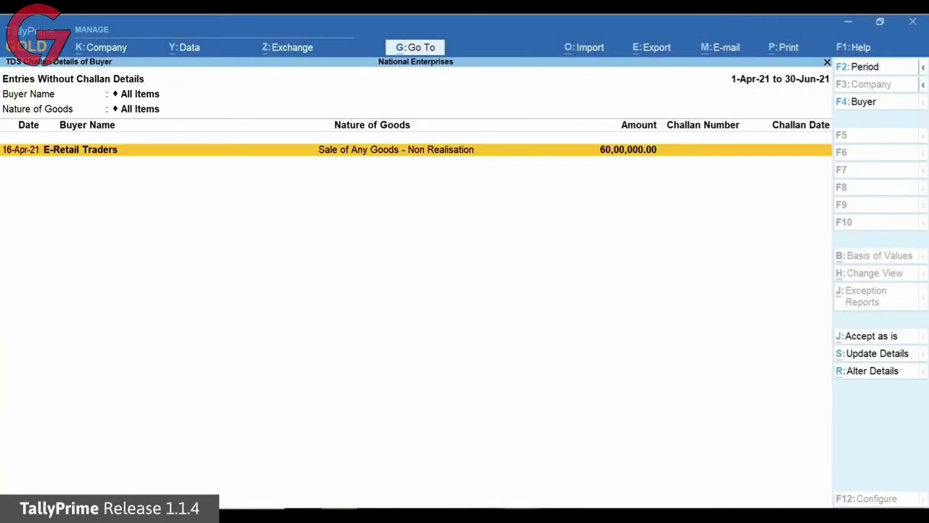
pyautogui.click(902, 356)
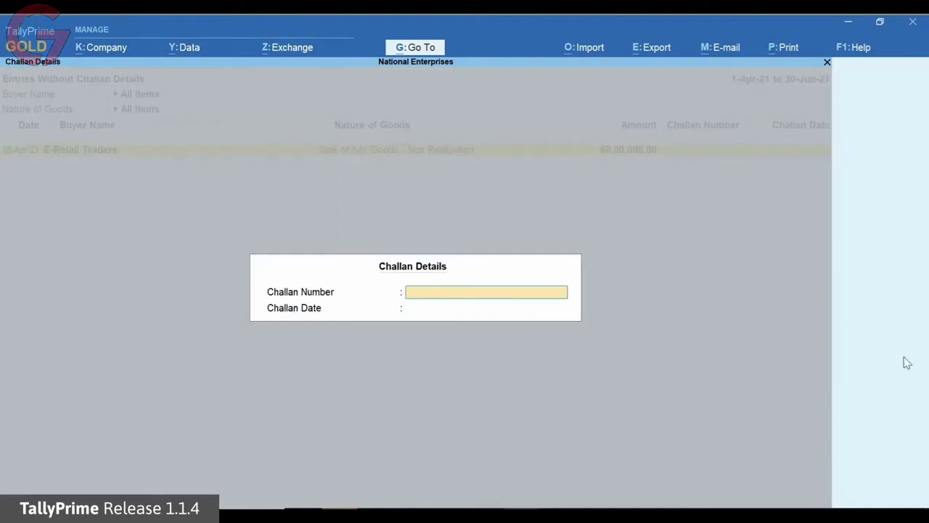
pyautogui.write('546789')
pyautogui.press('Return')
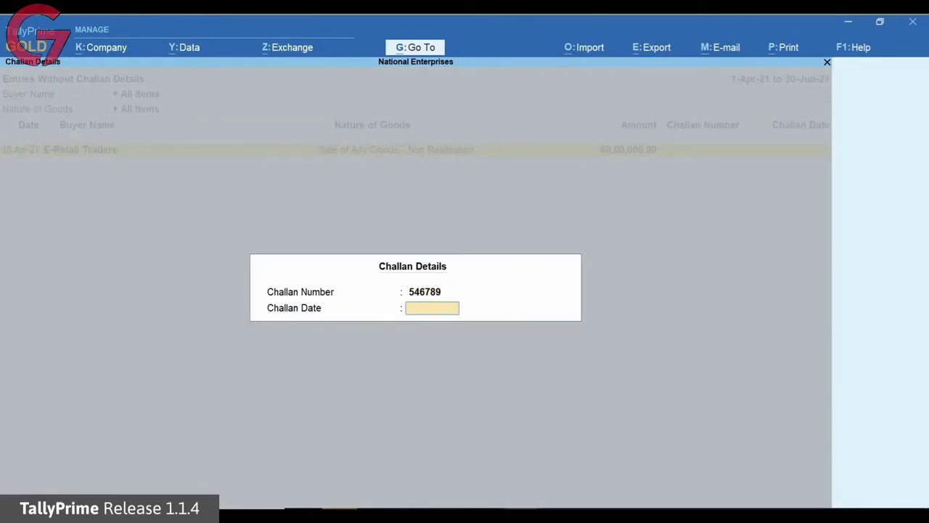
pyautogui.write('30-4-21')
pyautogui.press('Return')
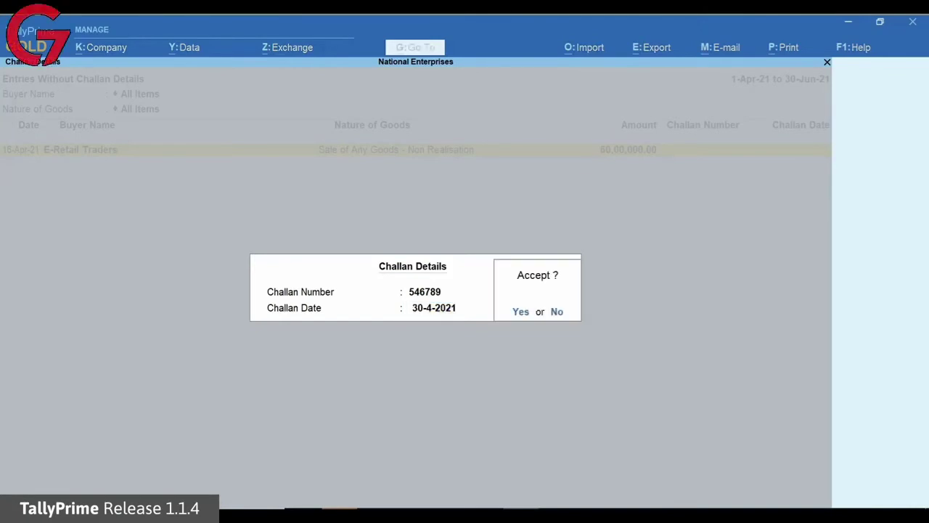
pyautogui.press('y')
pyautogui.press('Escape')
pyautogui.press('Escape')
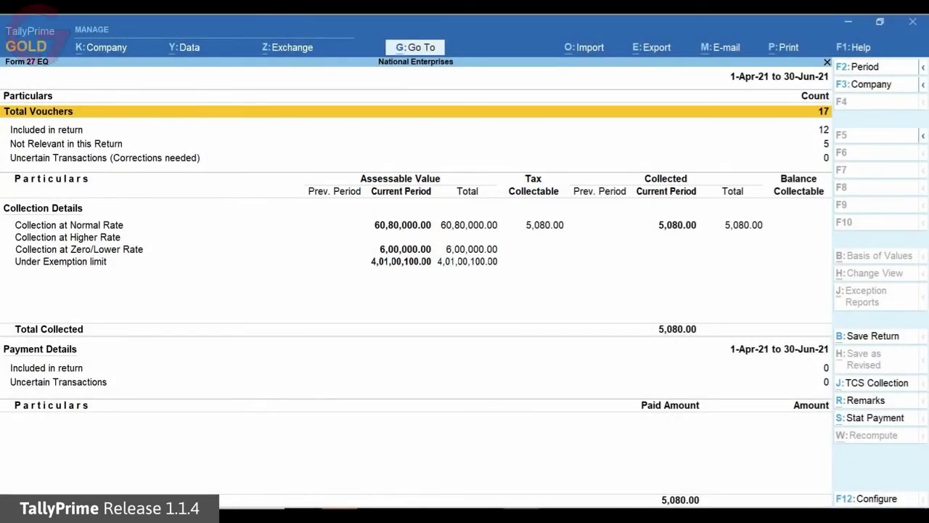
# Review the party-wise collection details for amounts under the exemption limit
pyautogui.press('Down')
pyautogui.press('Down')
pyautogui.press('Down')
pyautogui.press('Down')
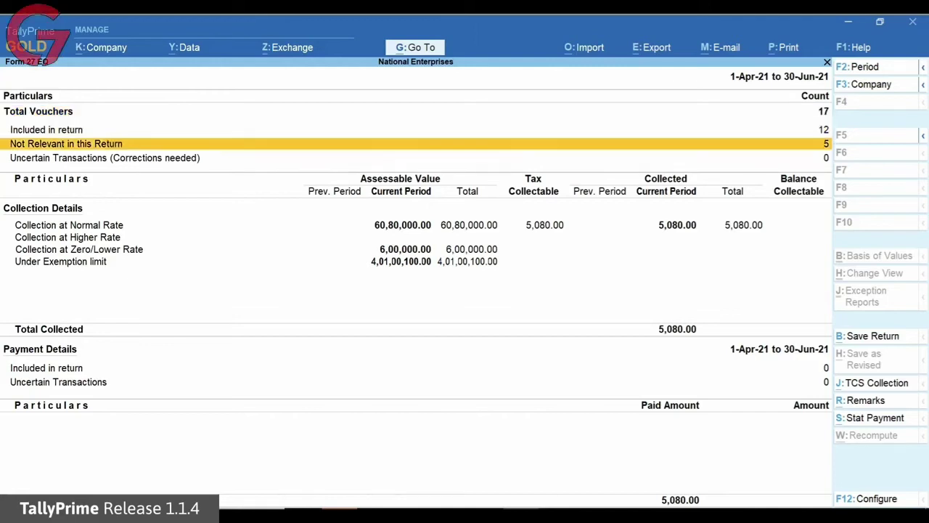
pyautogui.press('Down')
pyautogui.press('Down')
pyautogui.press('Down')
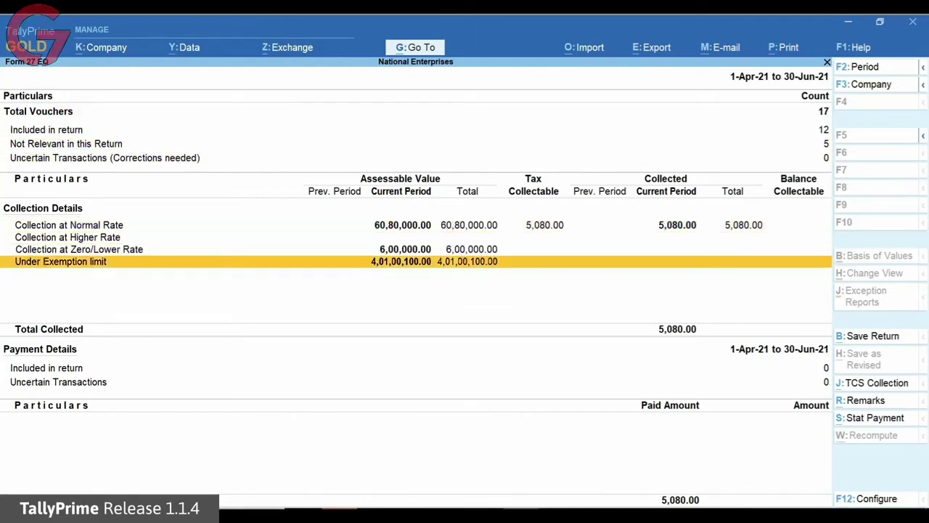
pyautogui.press('Return')
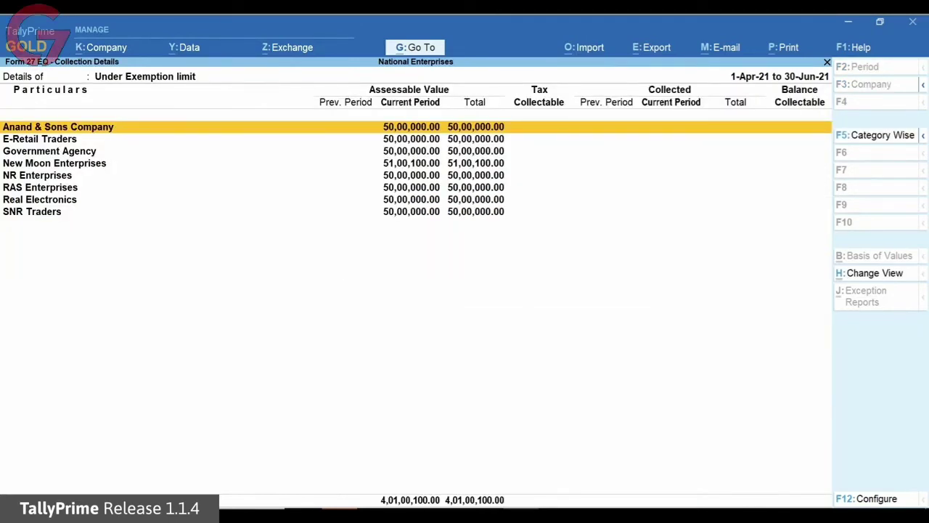
pyautogui.press('Escape')
# Review the party-wise details of collection at normal rate
pyautogui.press('Up')
pyautogui.press('Up')
pyautogui.press('Up')
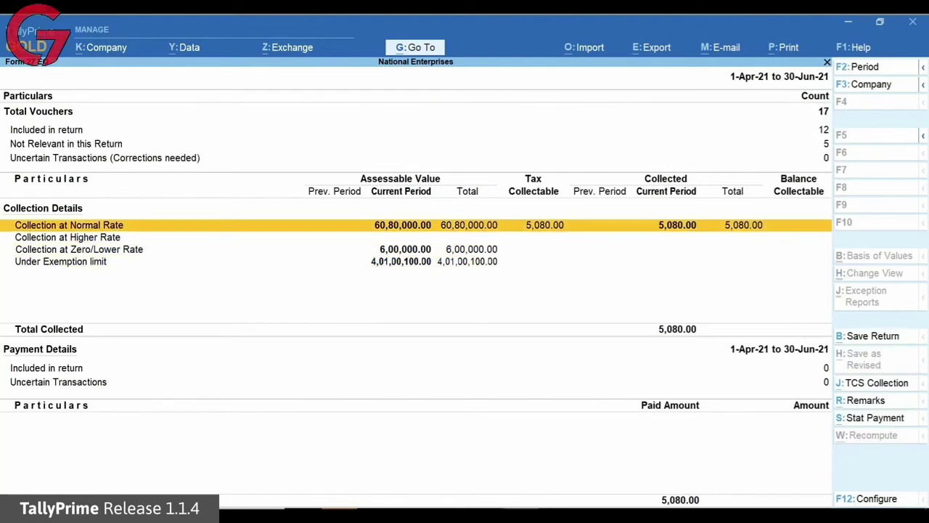
pyautogui.press('Return')
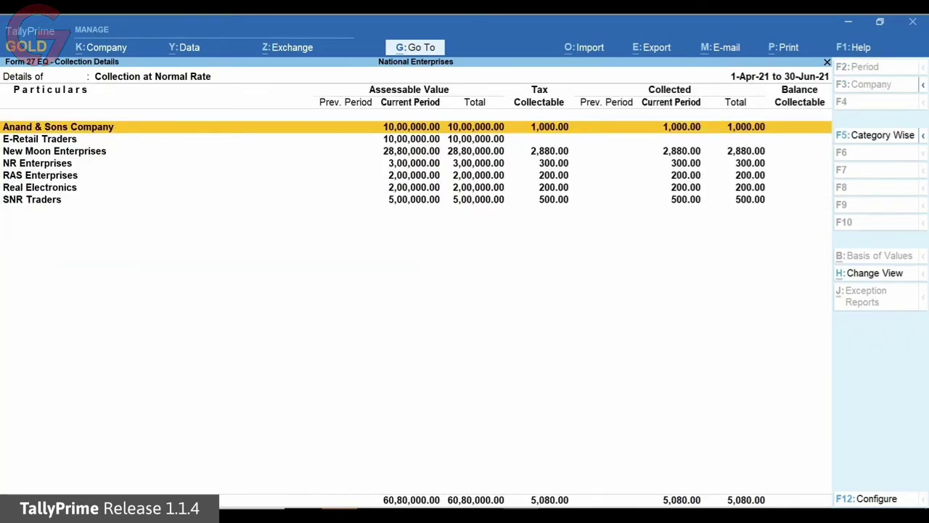
pyautogui.press('Escape')
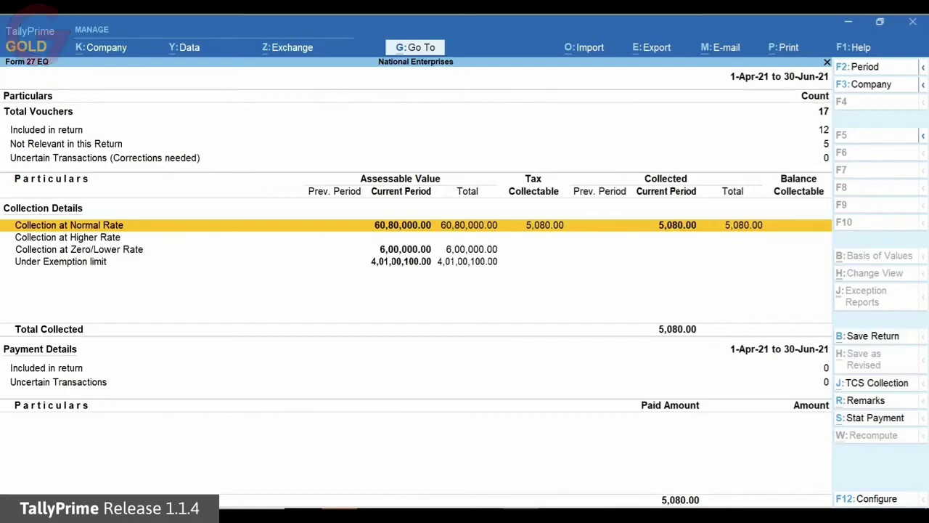
# Review the party-wise details of collection at zero or lower rate
pyautogui.press('Down')
pyautogui.press('Down')
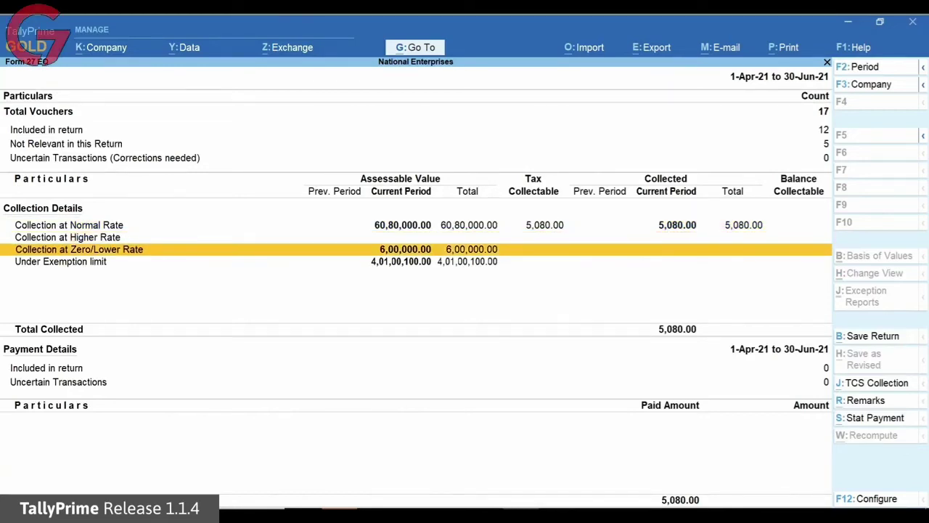
pyautogui.press('Return')
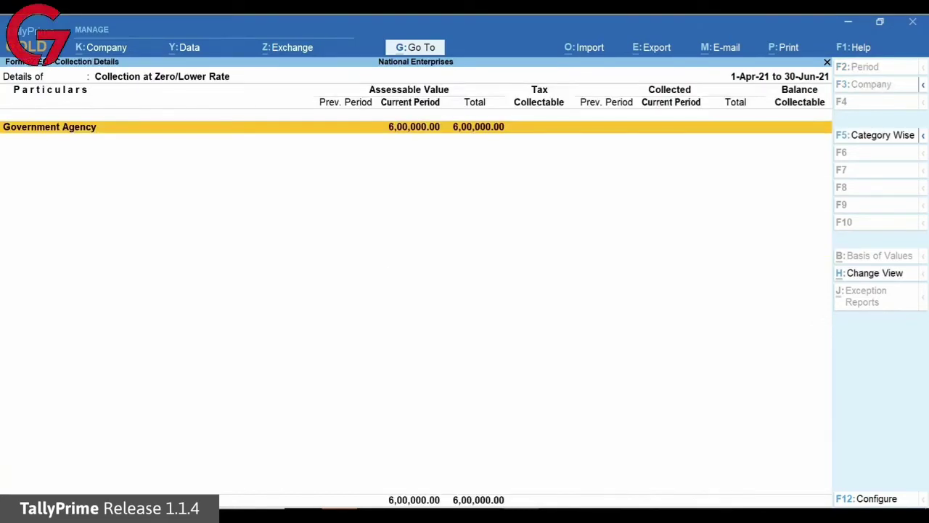
pyautogui.press('Escape')
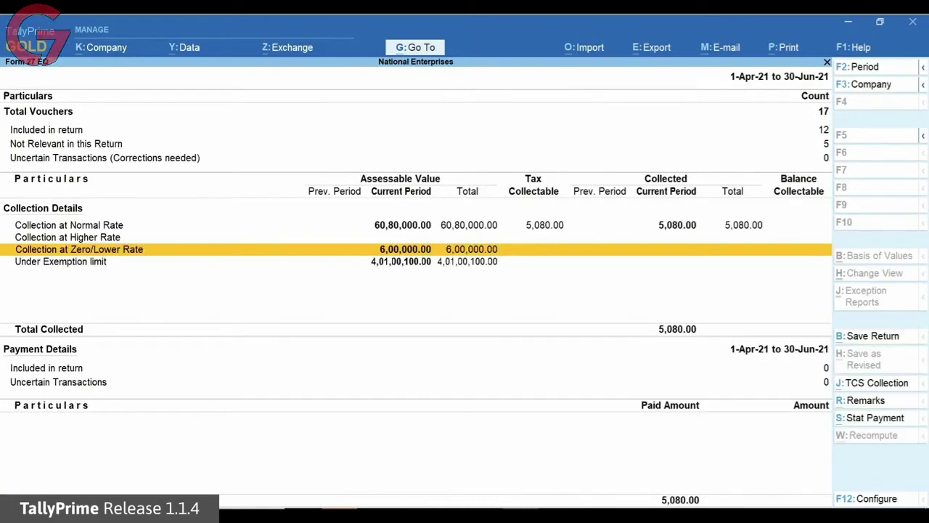
# Check the E-Retail Traders line in the details of collection at normal rate
pyautogui.press('Up')
pyautogui.press('Up')
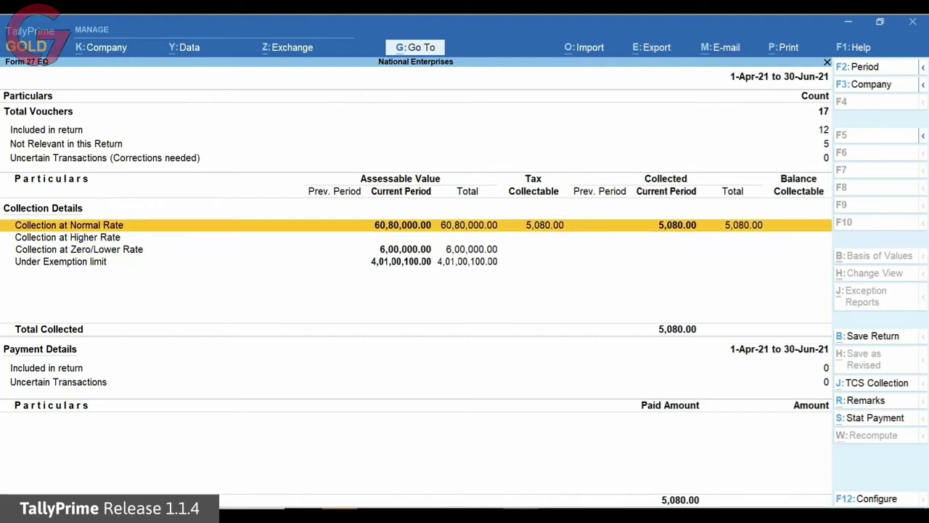
pyautogui.press('Return')
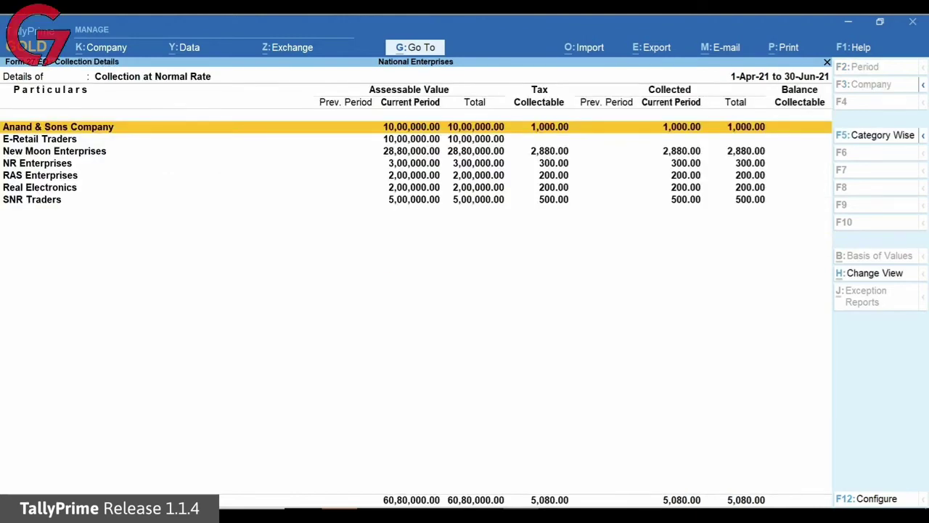
pyautogui.press('Down')
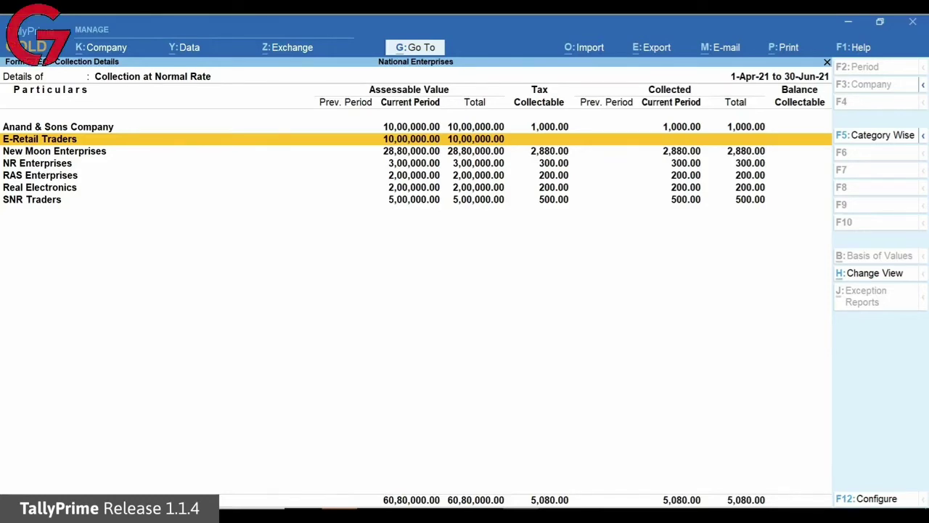
pyautogui.press('Escape')
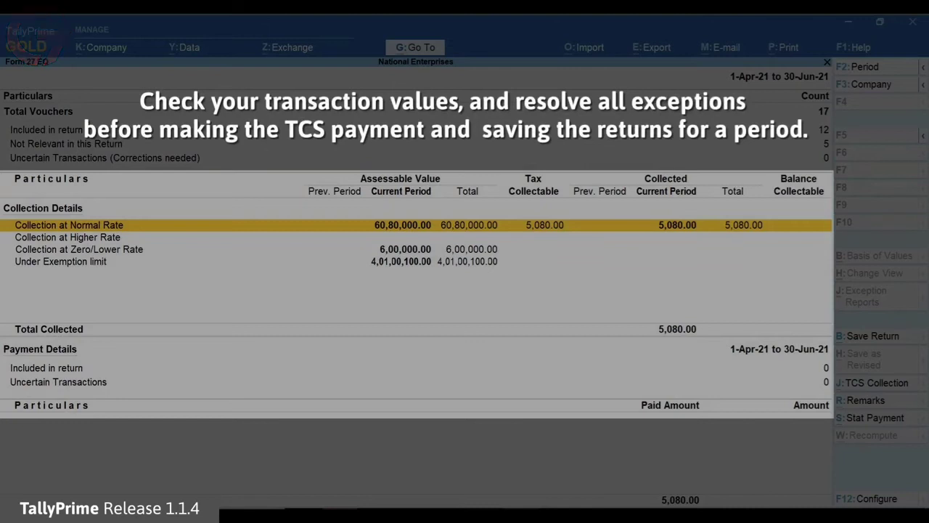
# Save the Form 27 EQ return for 1-Apr-21 to 30-Jun-21 and confirm
pyautogui.click(104, 158)
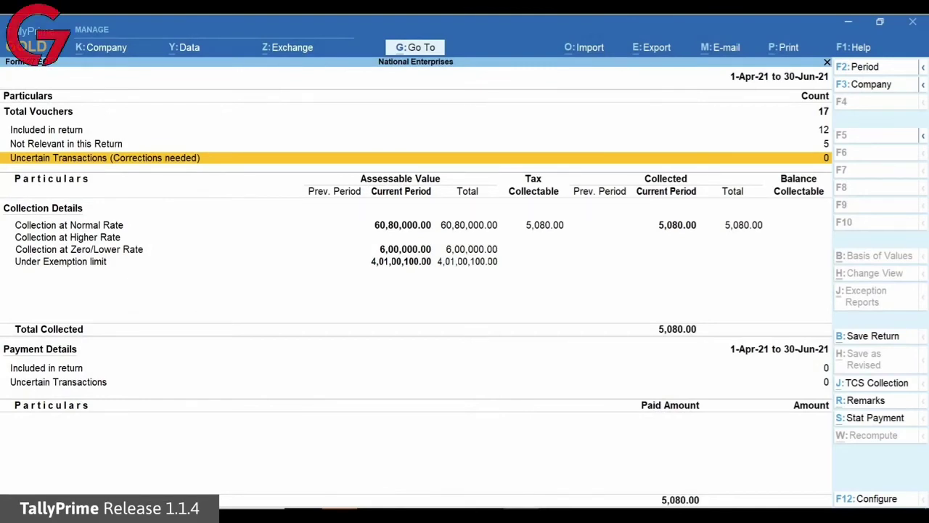
pyautogui.click(897, 342)
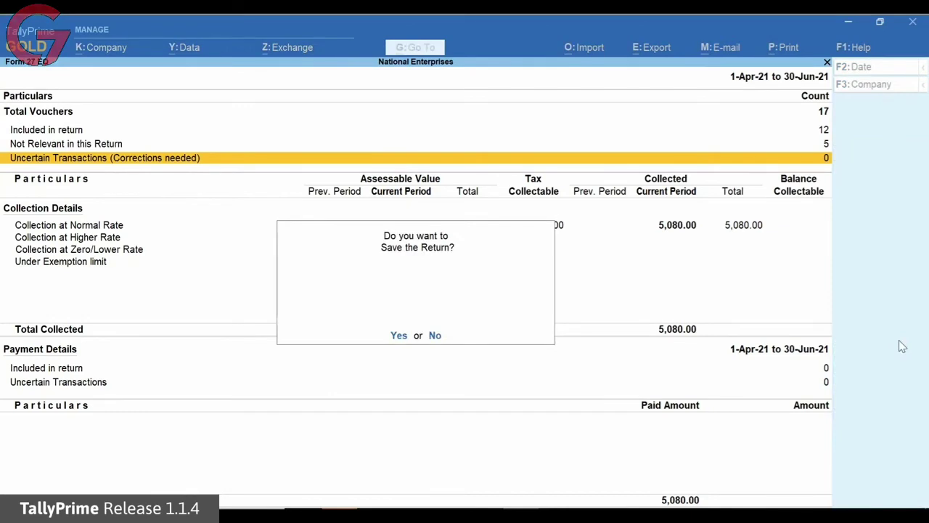
pyautogui.press('y')
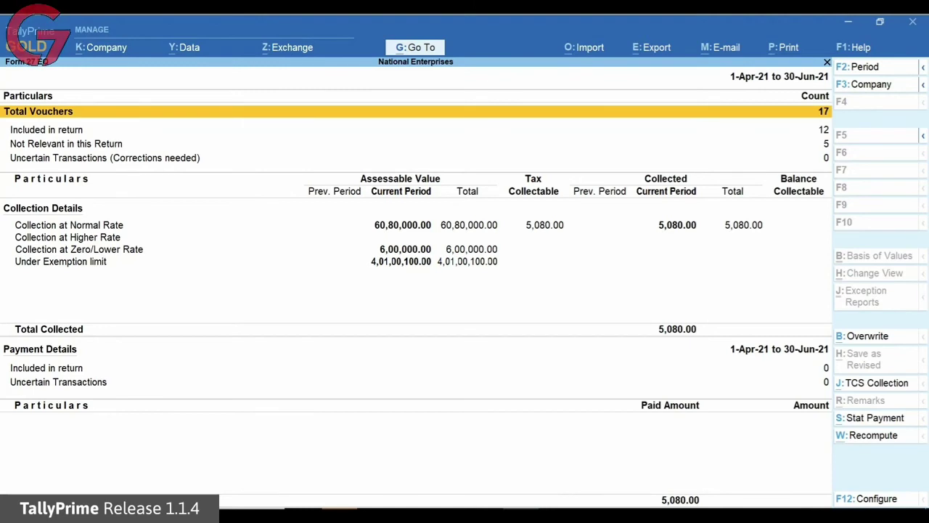
# Export the Form 27 EQ e-return as Tally.txt to D:\Returns, dated 30-6-2021, with regular return filed for previous period set to No
pyautogui.hotkey('alt', 'e')
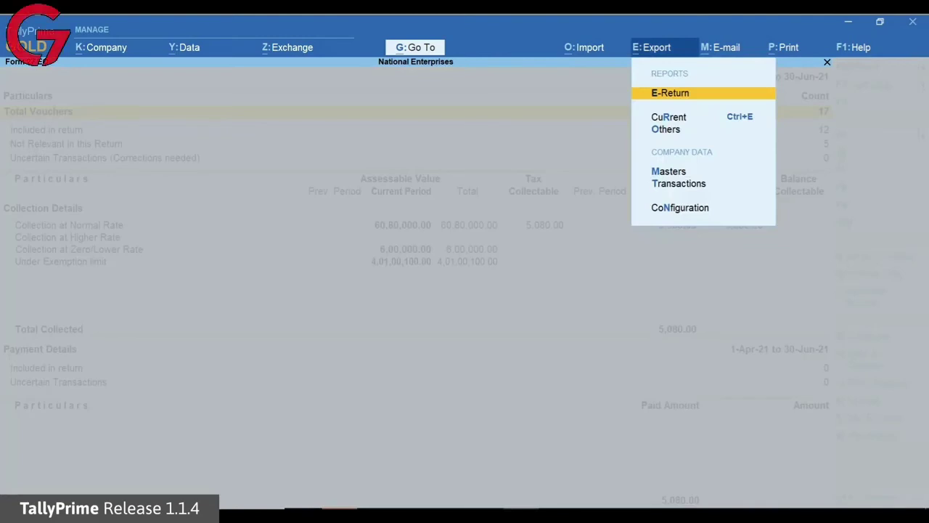
pyautogui.press('Return')
pyautogui.press('Return')
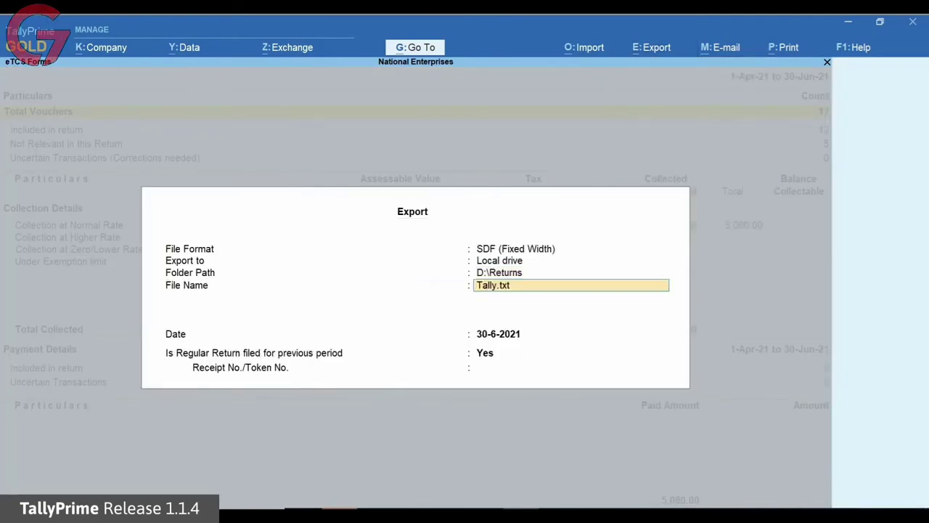
pyautogui.press('Return')
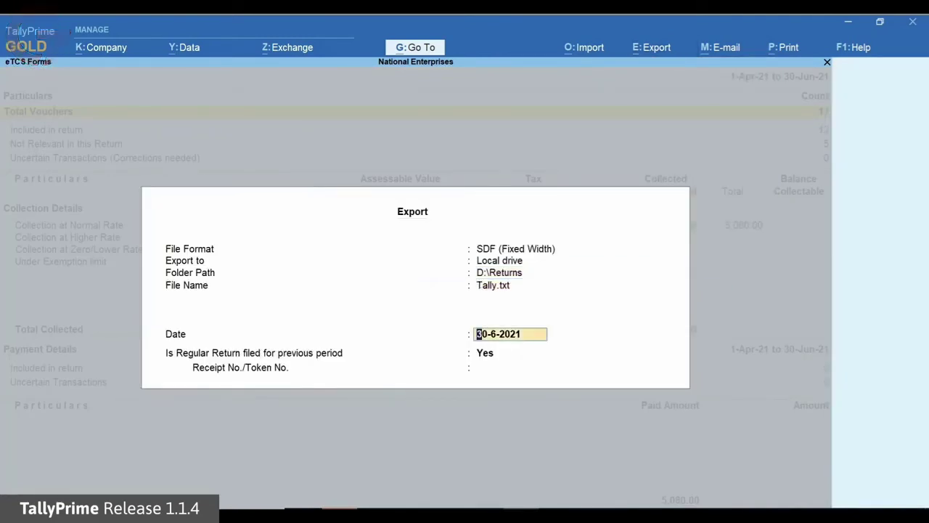
pyautogui.press('Return')
pyautogui.write('No')
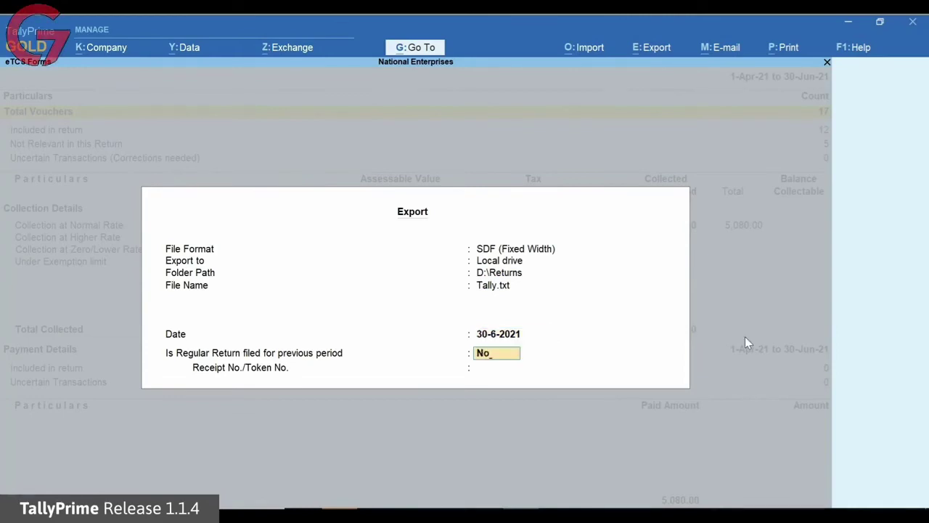
pyautogui.press('Return')
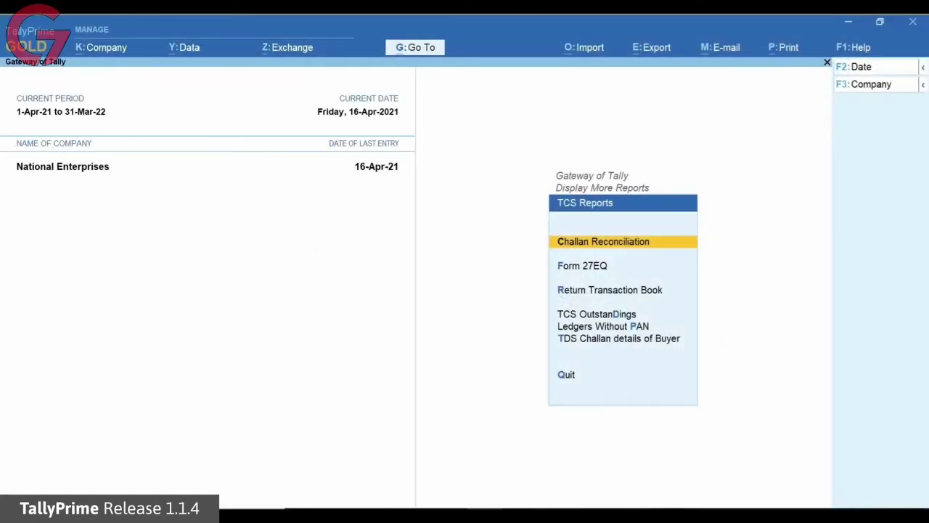
# Open the Ledgers Without PAN report from the TCS reports and show all buyer ledgers
pyautogui.press('Down')
pyautogui.press('Down')
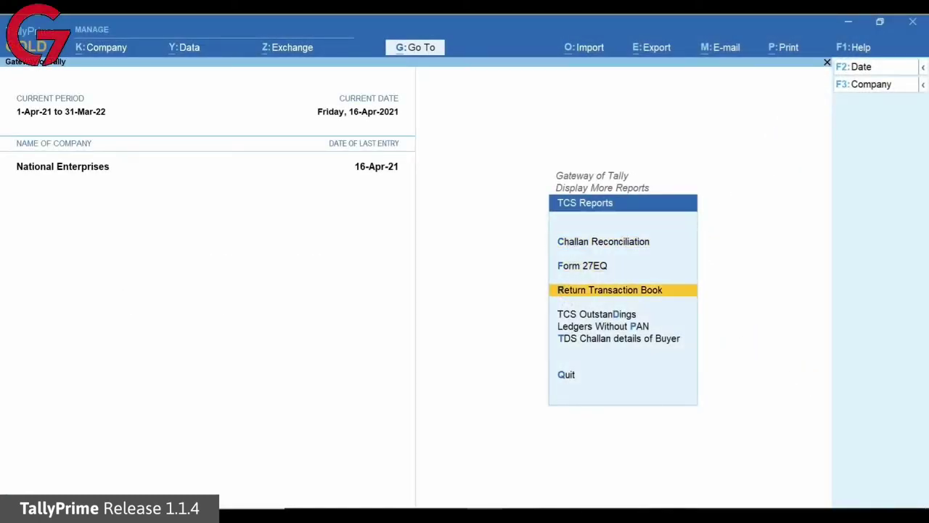
pyautogui.press('Down')
pyautogui.press('Down')
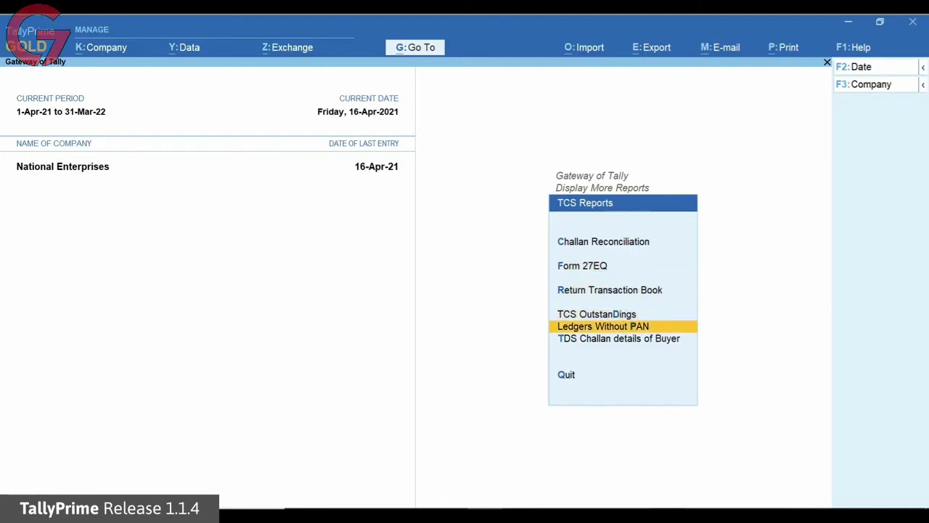
pyautogui.press('Return')
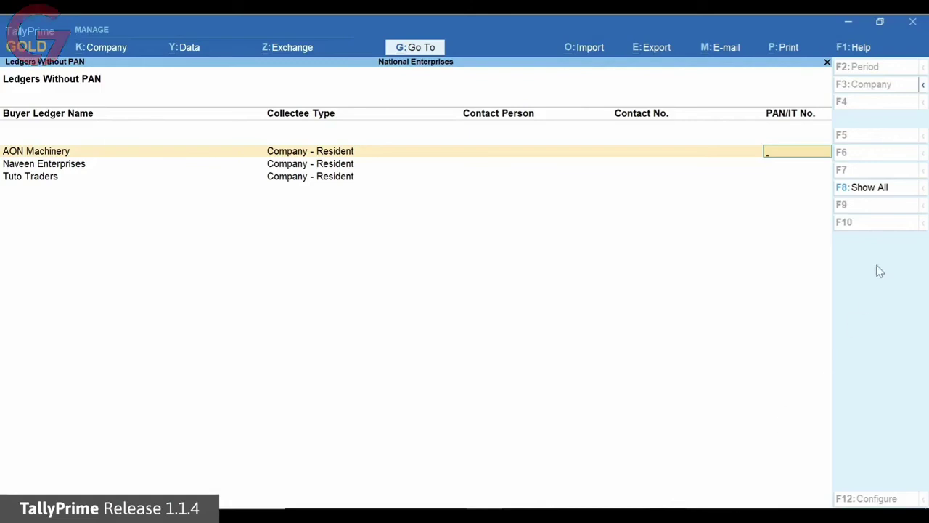
pyautogui.click(906, 188)
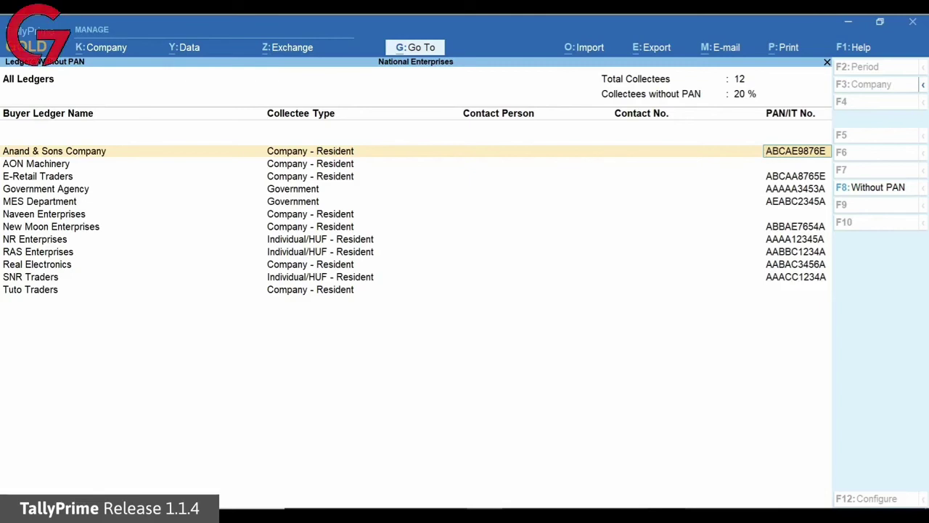
# Enter the PAN/IT number for the AON Machinery ledger
pyautogui.press('Return')
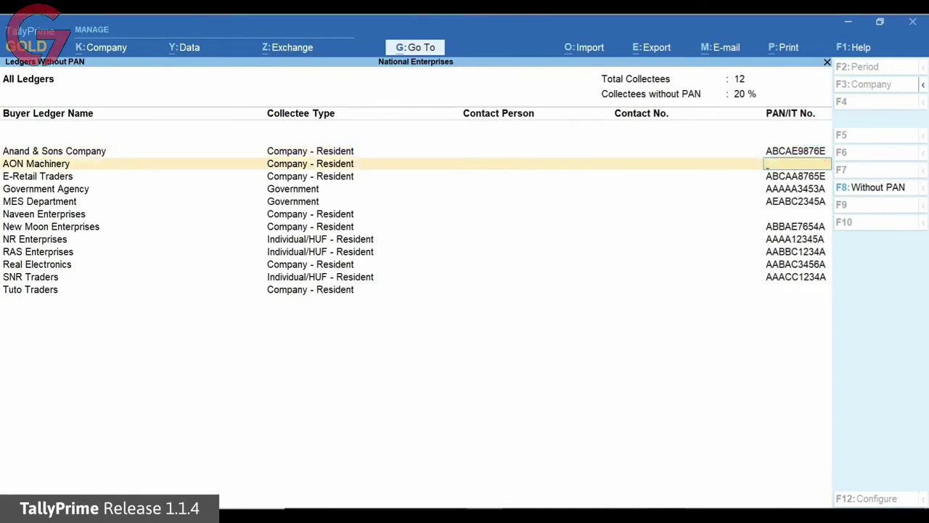
pyautogui.write('ABCAD6657E')
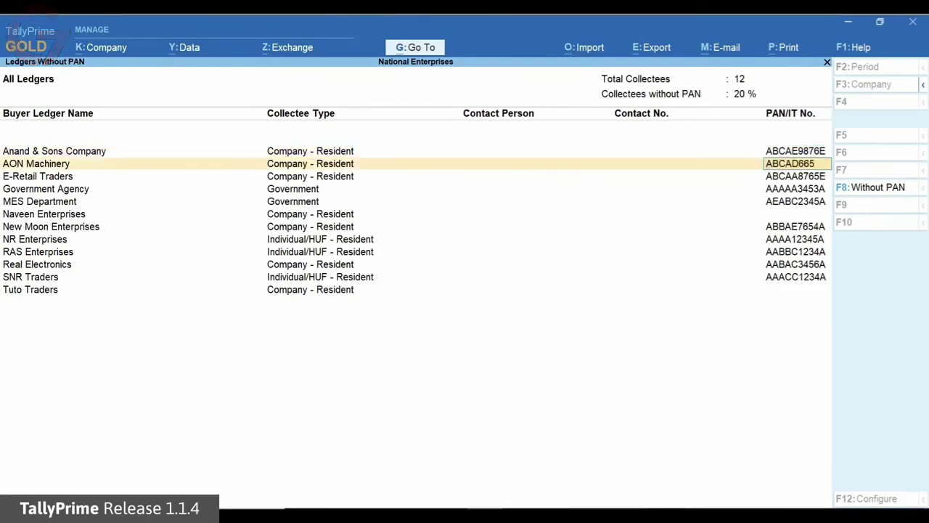
pyautogui.press('Return')
# Enter the PAN/IT number for the Naveen Enterprises ledger and save the ledger list
pyautogui.press('Return')
pyautogui.press('Return')
pyautogui.press('Return')
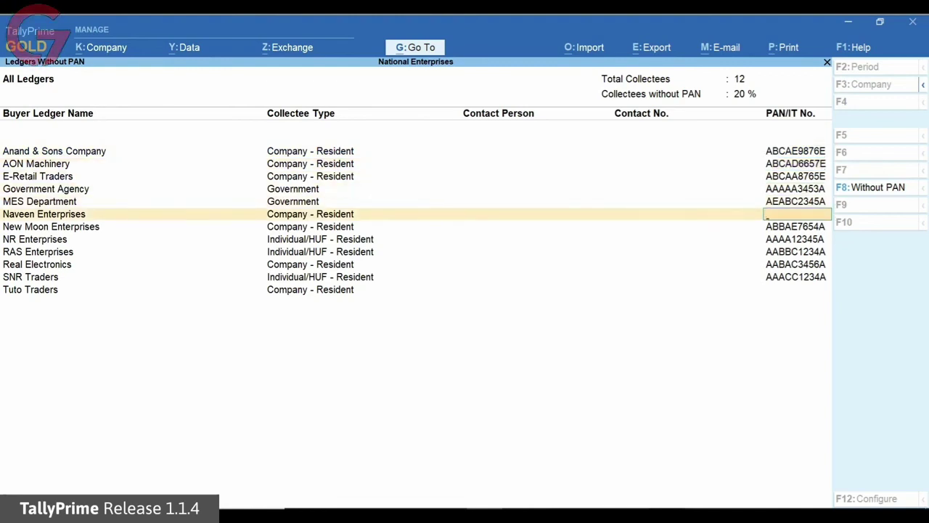
pyautogui.write('DCAAB9876A')
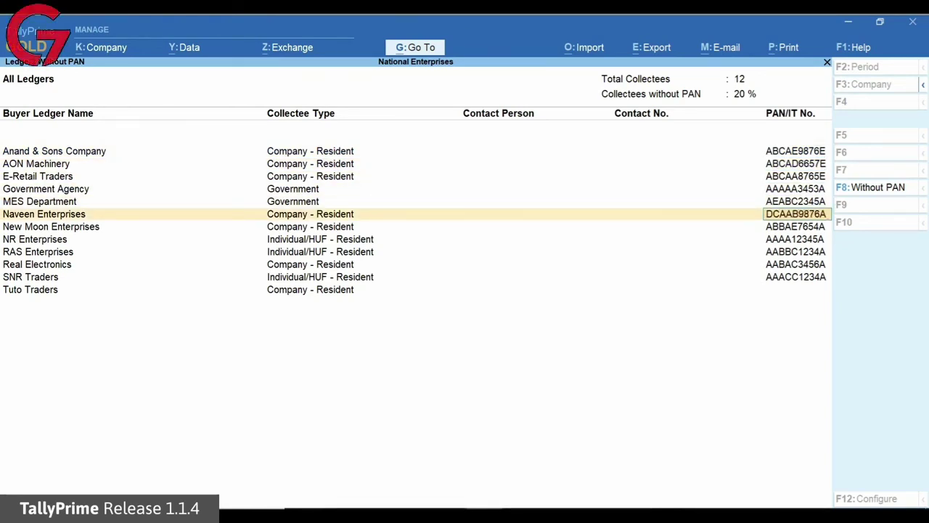
pyautogui.press('Return')
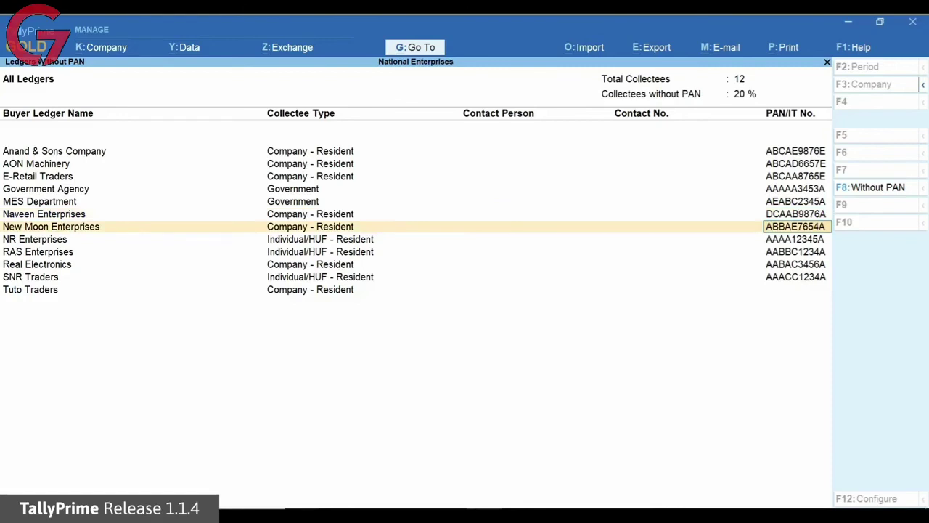
pyautogui.hotkey('ctrl', 'a')
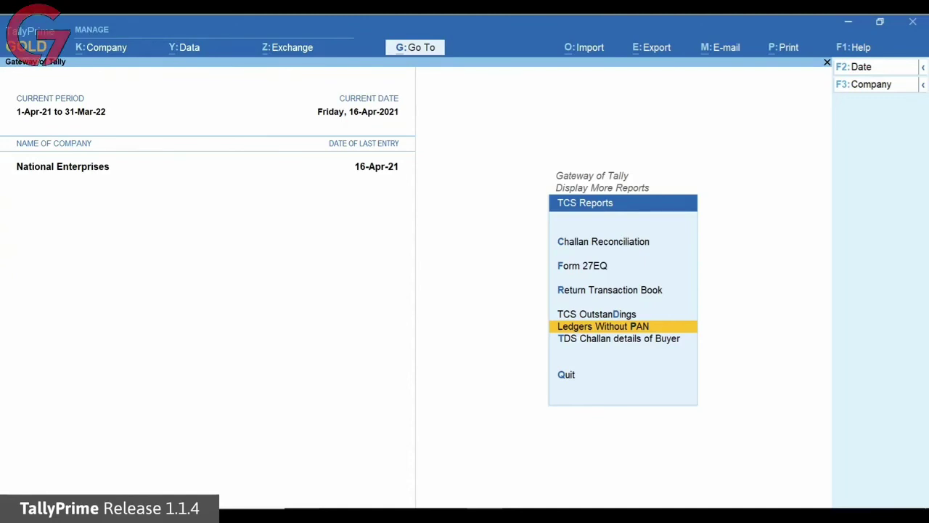
# Select the TDS Challan details of Buyer report in the TCS reports
pyautogui.press('Down')
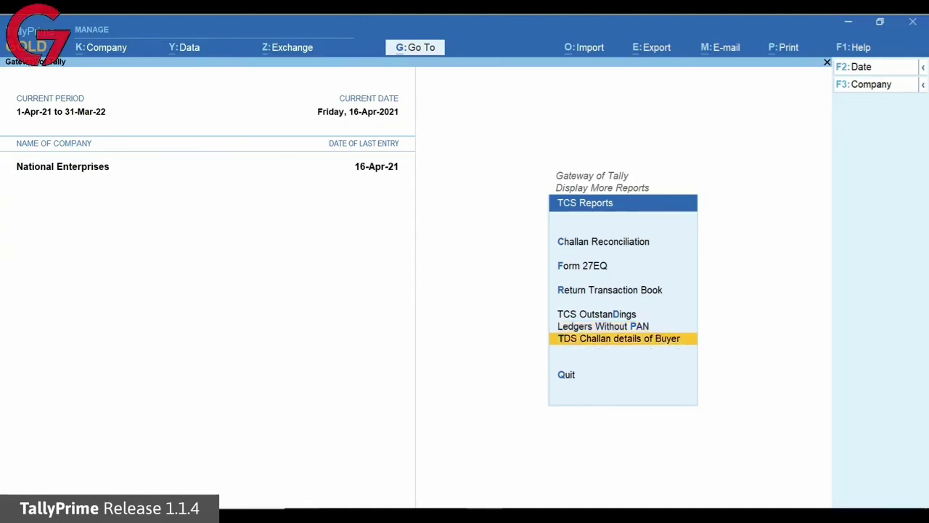